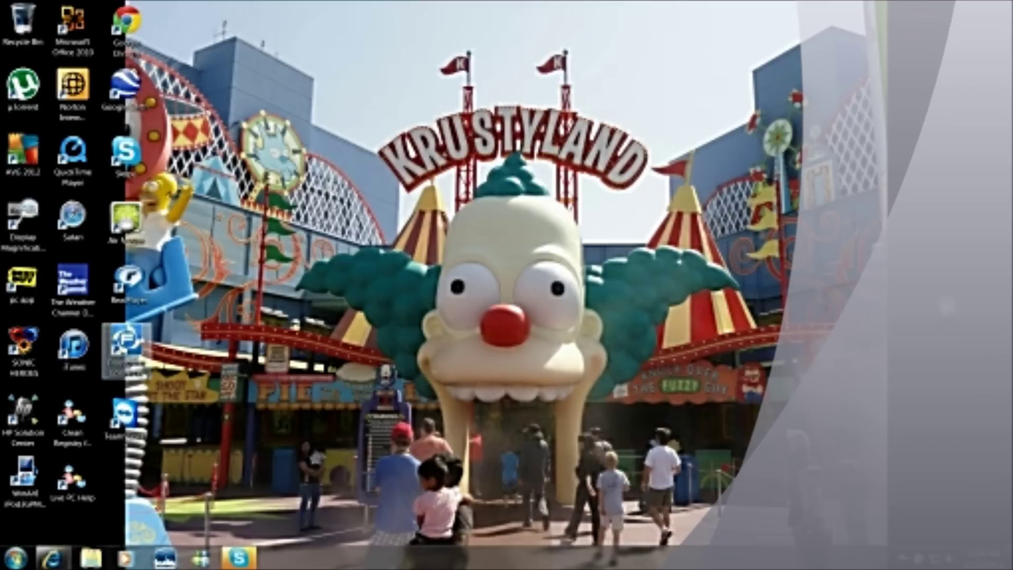
Open and close the Freecorder conversion tool, then bring the browser forward to the Master Q video
{"action": "double_click", "coordinate": [127, 346]}
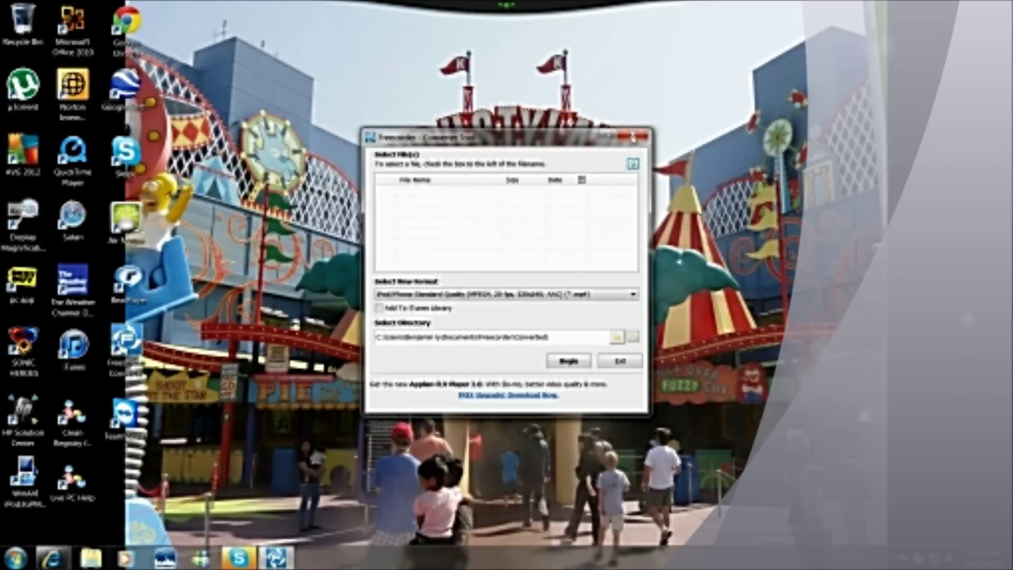
{"action": "left_click", "coordinate": [633, 136]}
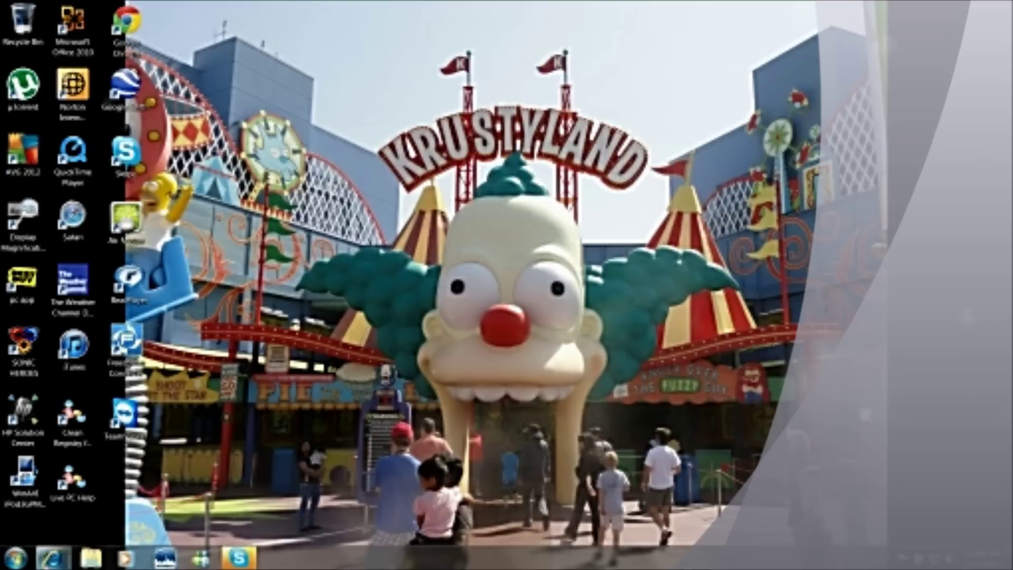
{"action": "mouse_move", "coordinate": [53, 559]}
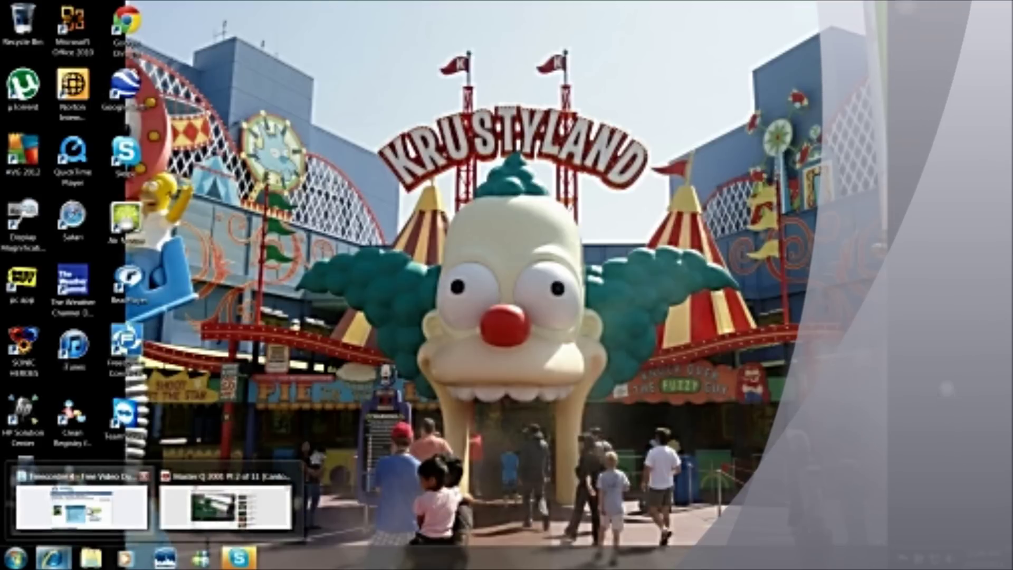
{"action": "mouse_move", "coordinate": [81, 504]}
{"action": "left_click", "coordinate": [87, 506]}
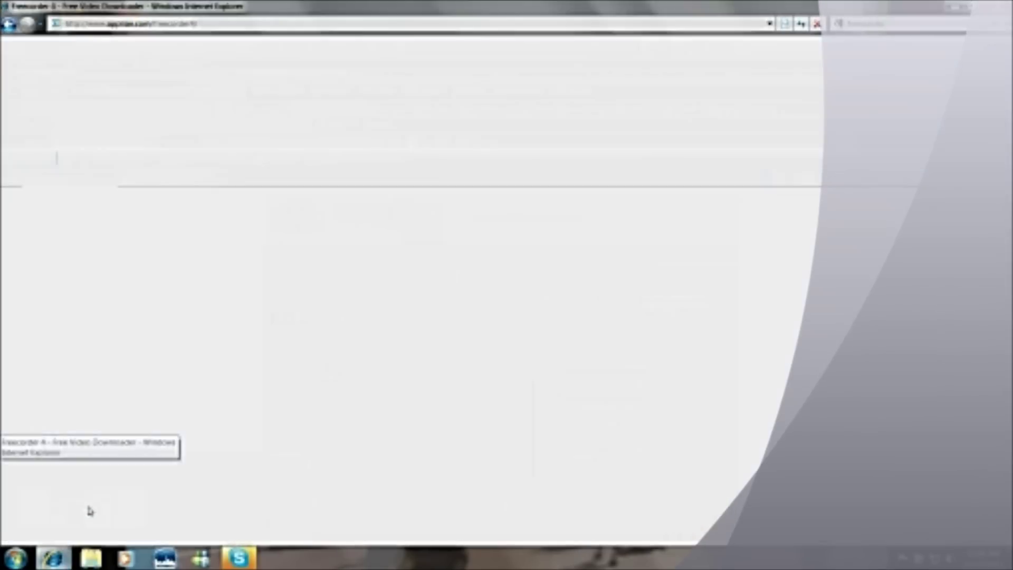
{"action": "scroll", "coordinate": [648, 286], "scroll_direction": "down", "scroll_amount": 20}
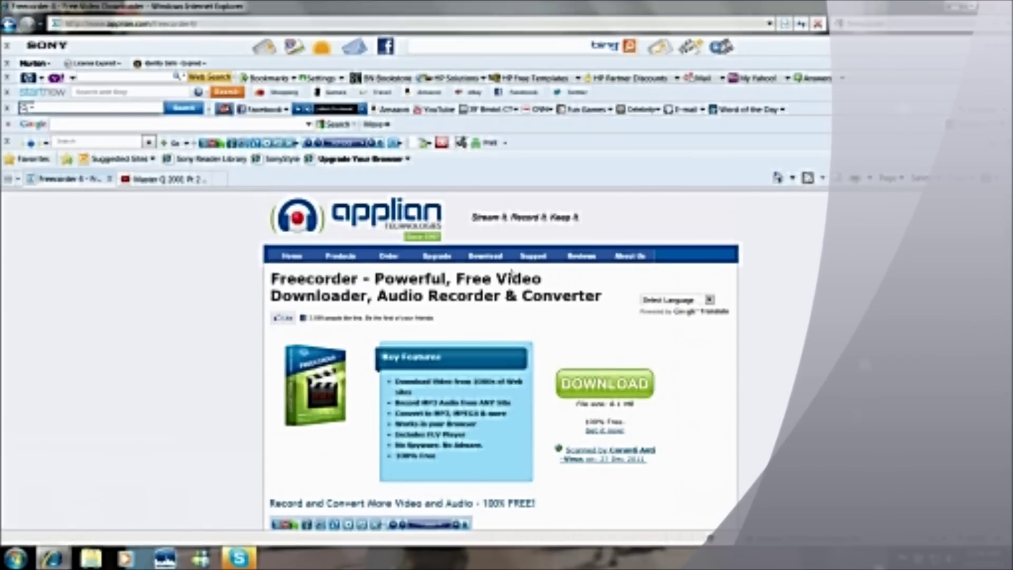
{"action": "left_click", "coordinate": [163, 178]}
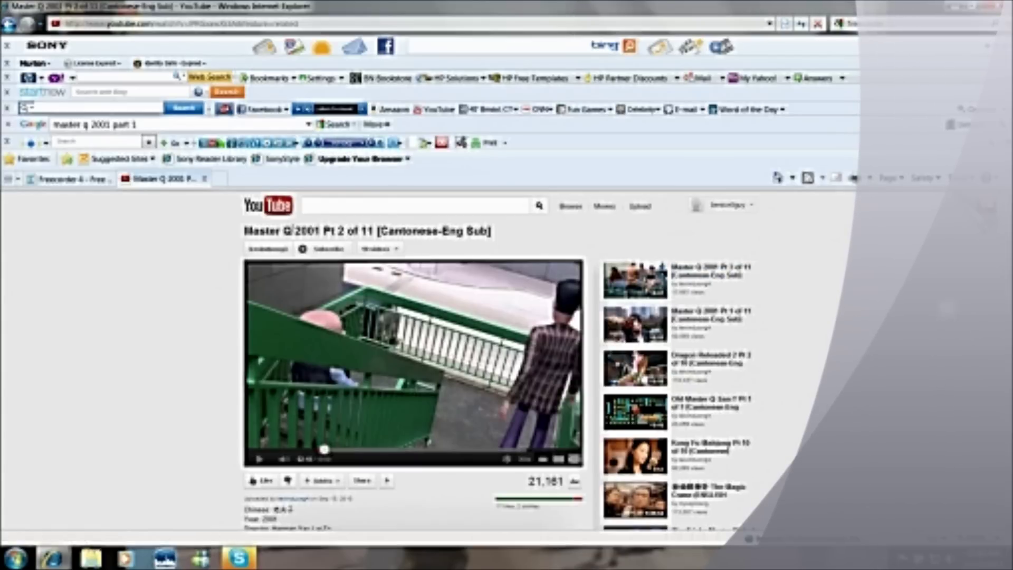
Launch Freecorder's audio recorder from the Master Q 2001 Pt 2 YouTube page
{"action": "left_click", "coordinate": [241, 148]}
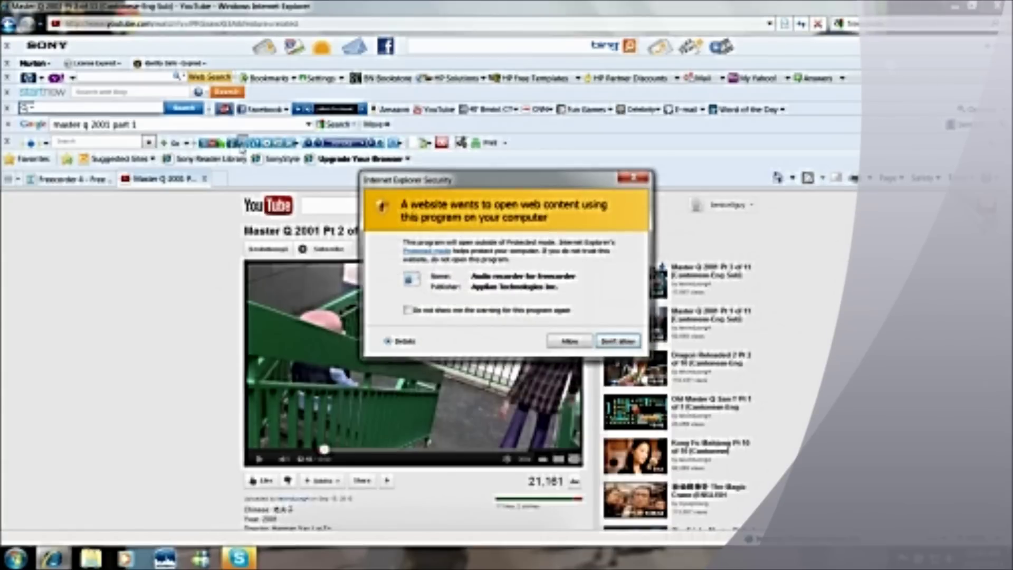
Allow the audio recorder, play the YouTube video, then stop recording to list the captured clip
{"action": "left_click", "coordinate": [566, 342]}
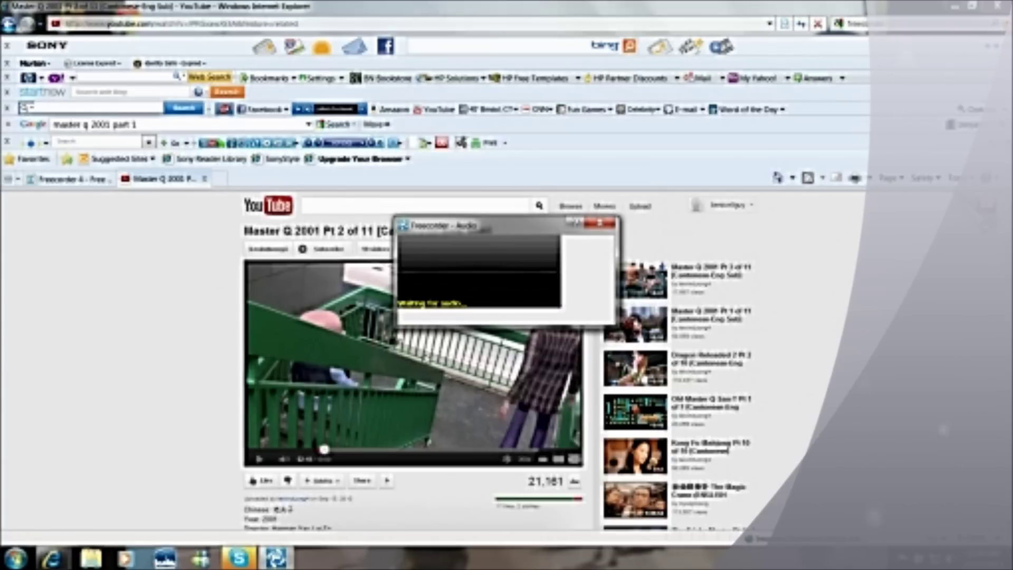
{"action": "left_click", "coordinate": [413, 364]}
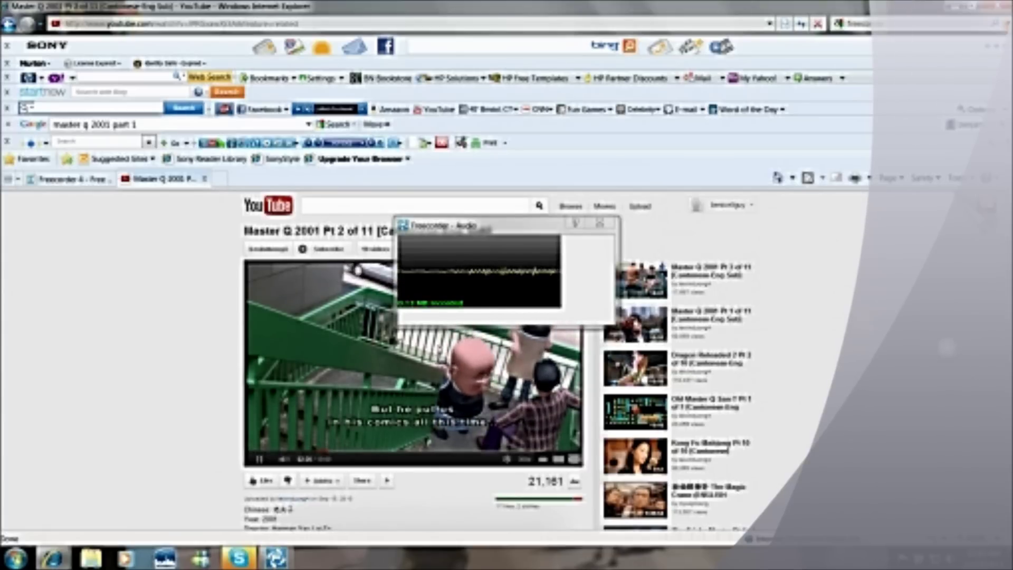
{"action": "left_click", "coordinate": [524, 297]}
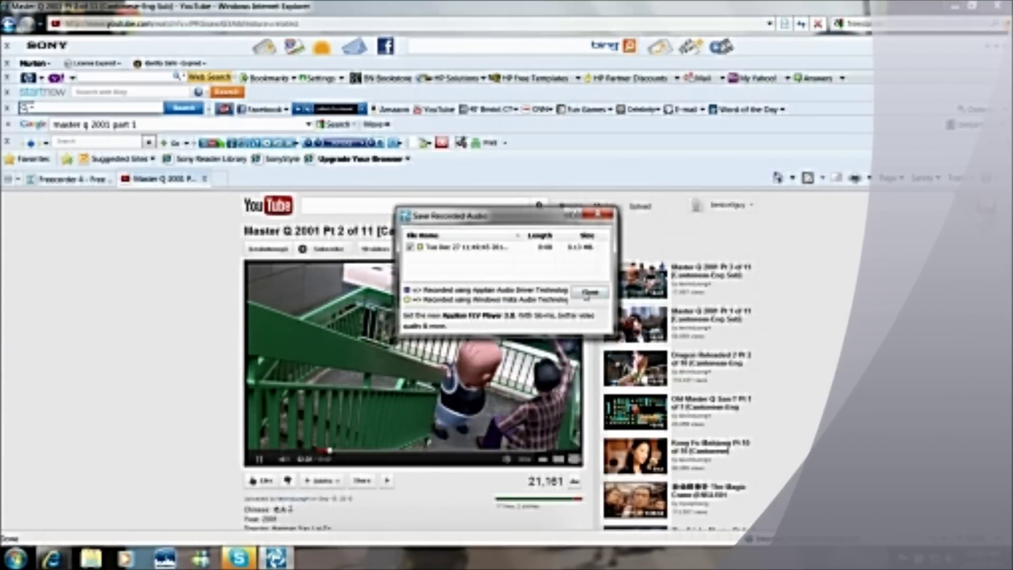
Pause the video, play the saved 132 KB MP3 from My Documents\Freecorder, then close that folder
{"action": "left_click", "coordinate": [417, 353]}
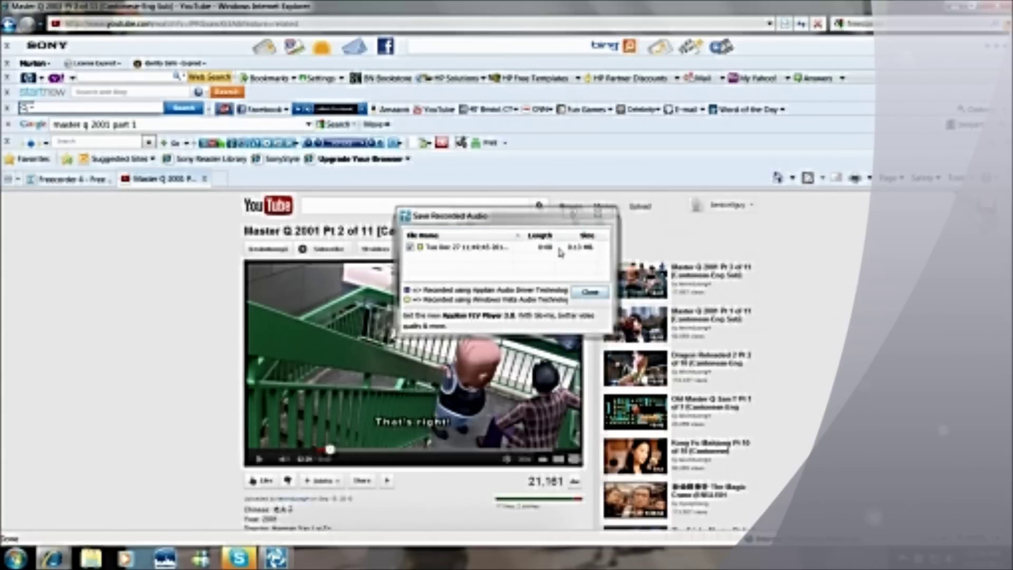
{"action": "left_click", "coordinate": [561, 252]}
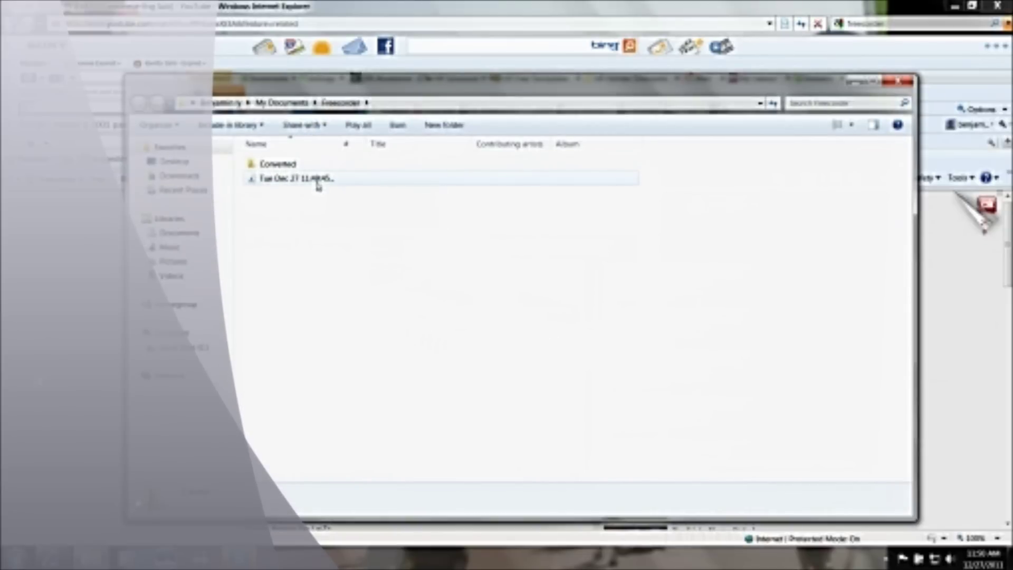
{"action": "double_click", "coordinate": [326, 179]}
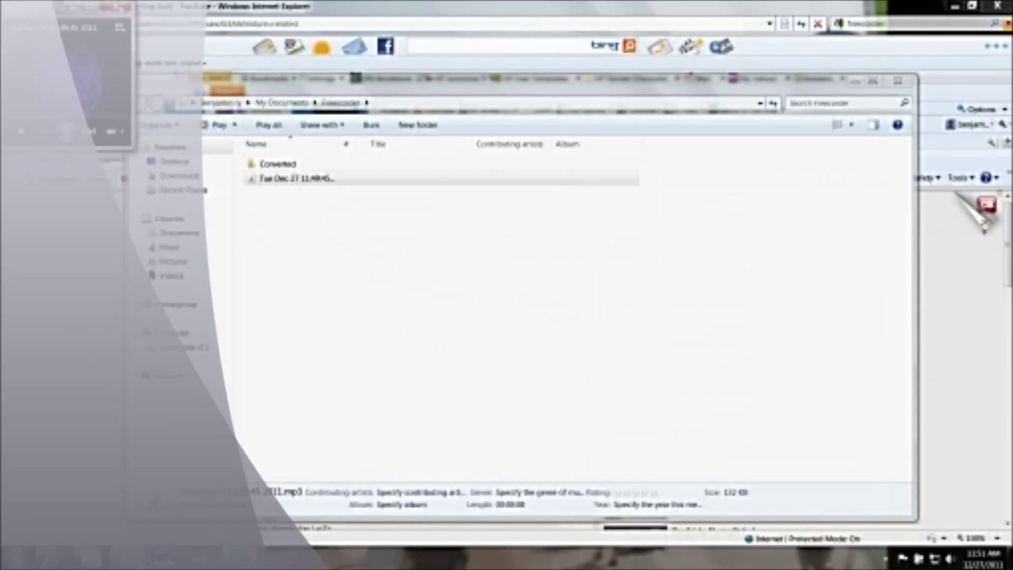
{"action": "left_click", "coordinate": [904, 80]}
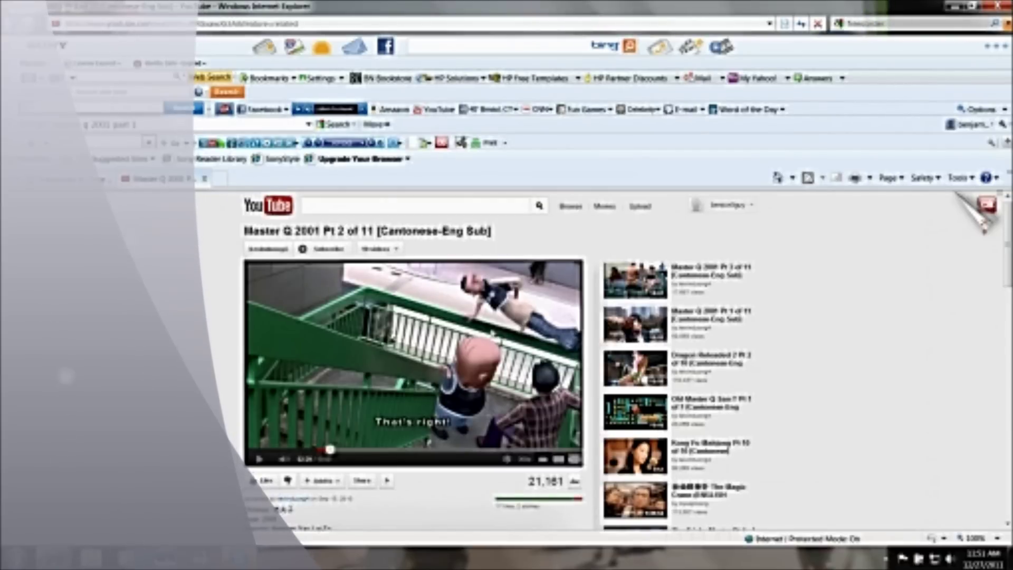
Download the video in the last High Definition format to the desktop and close the downloader
{"action": "left_click", "coordinate": [210, 143]}
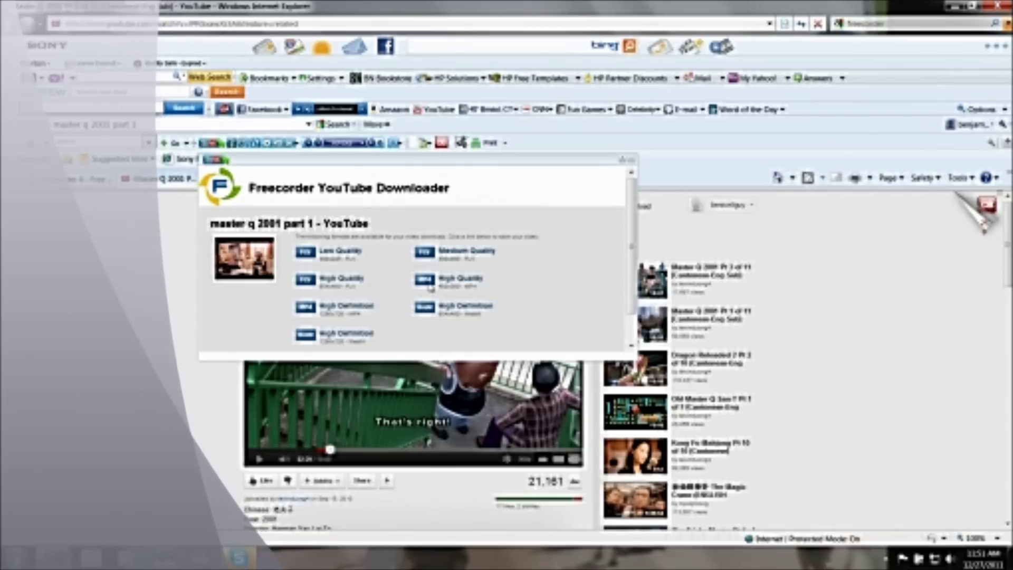
{"action": "left_click", "coordinate": [305, 341]}
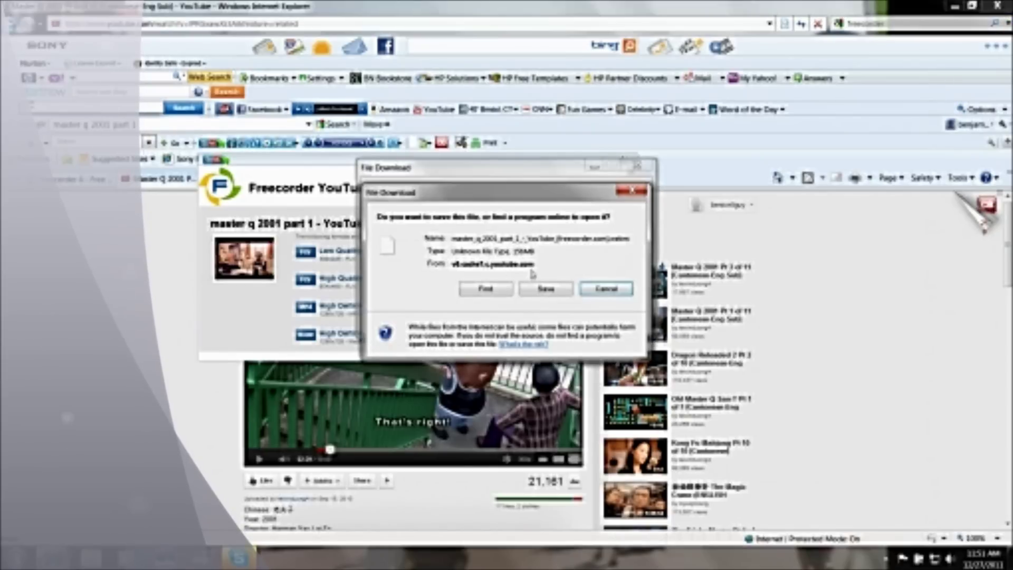
{"action": "left_click", "coordinate": [543, 290]}
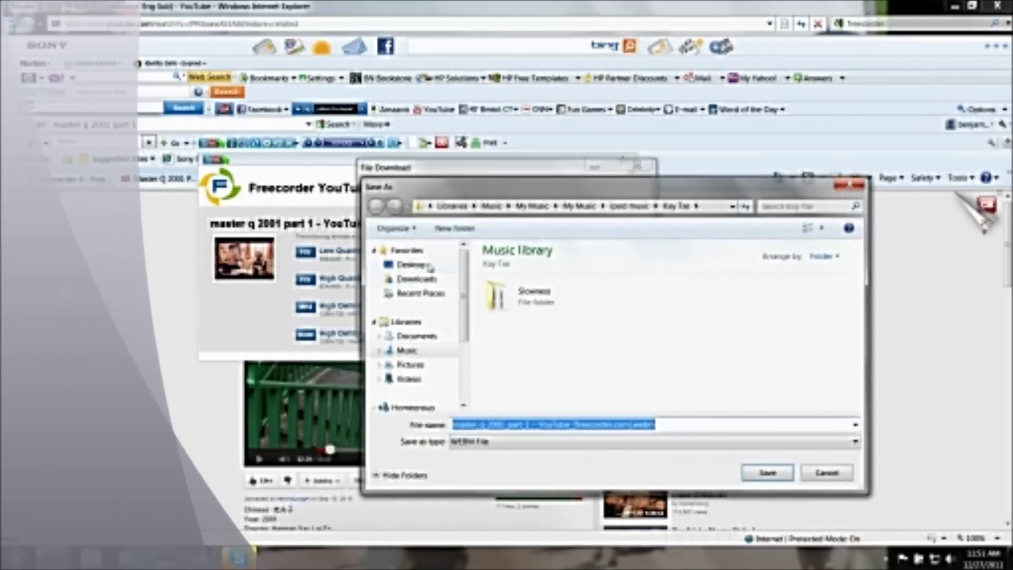
{"action": "left_click", "coordinate": [429, 266]}
{"action": "left_click", "coordinate": [767, 472]}
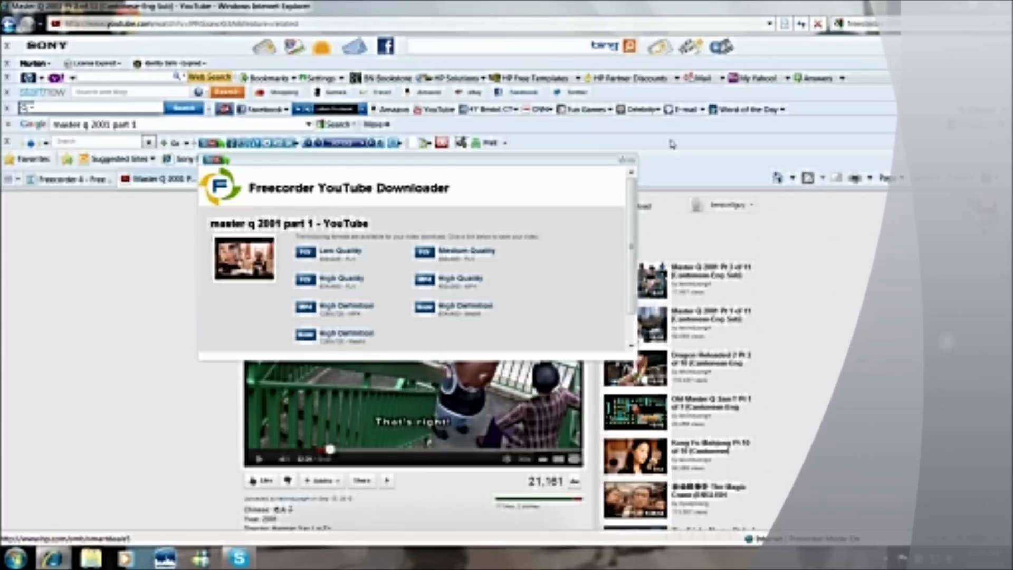
{"action": "left_click", "coordinate": [635, 160]}
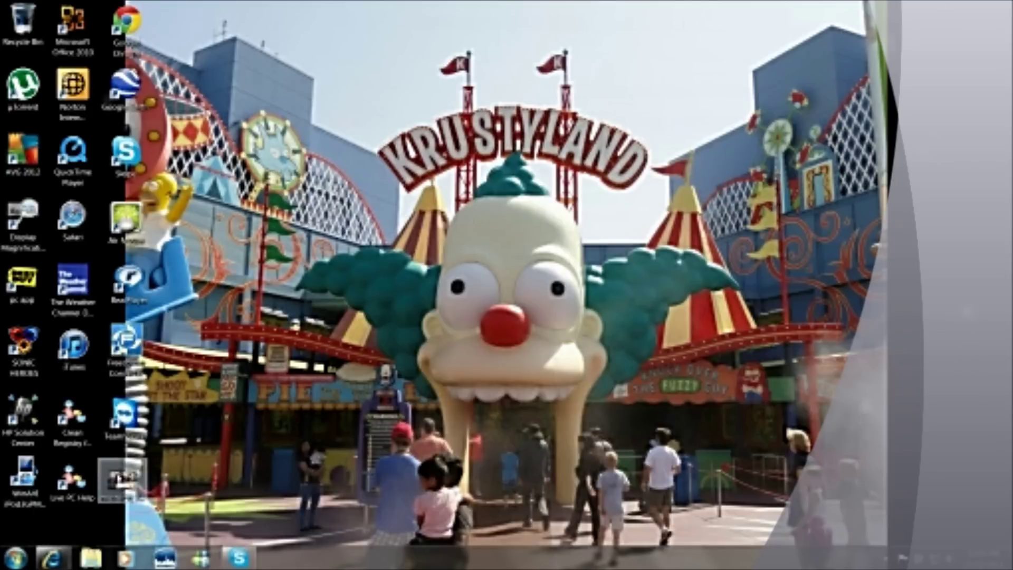
Play the downloaded Master Q video from its desktop icon
{"action": "double_click", "coordinate": [122, 478]}
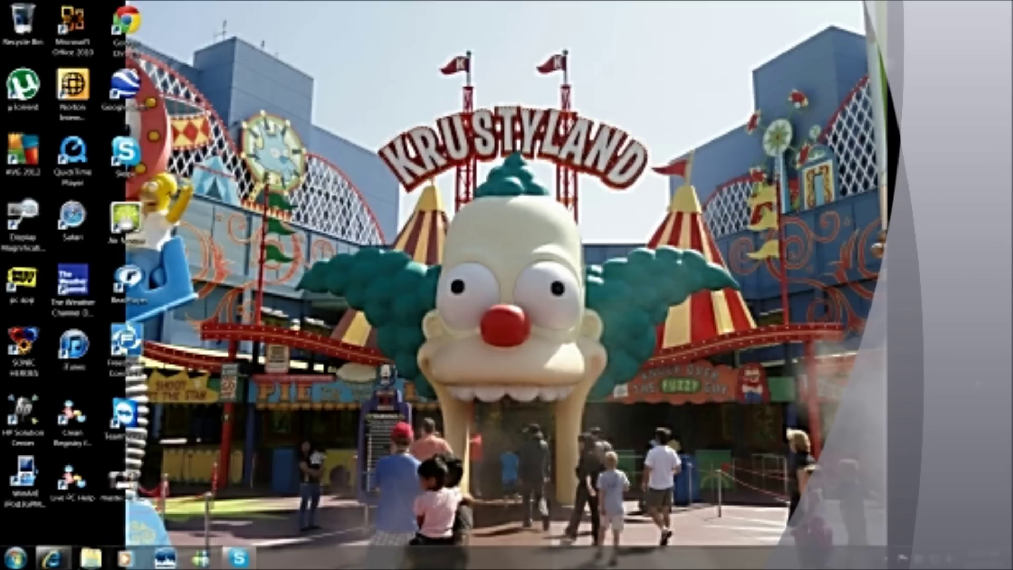
Back on the Master Q page, review the Video History list, then launch the Converter Tool
{"action": "mouse_move", "coordinate": [52, 558]}
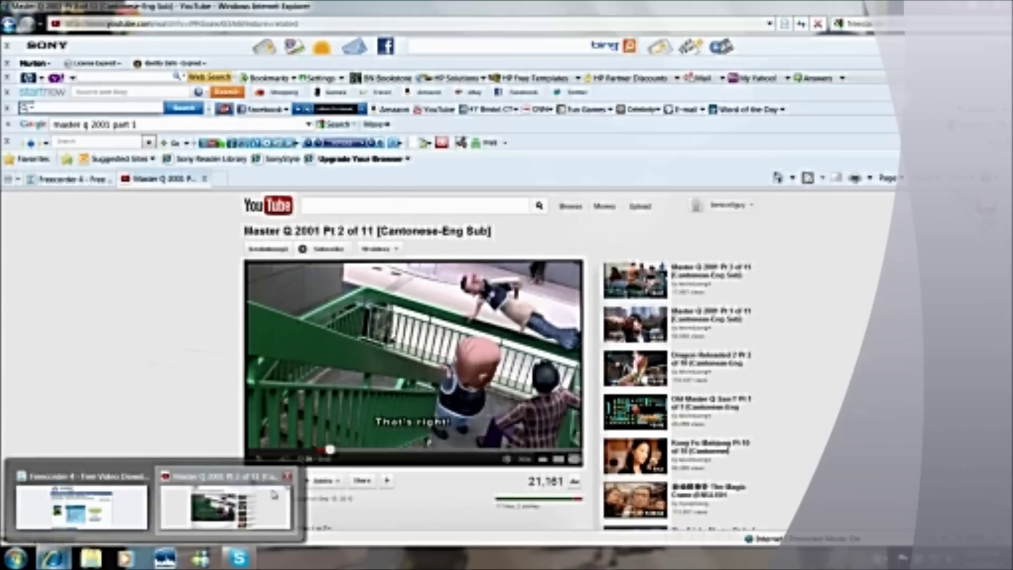
{"action": "left_click", "coordinate": [259, 502]}
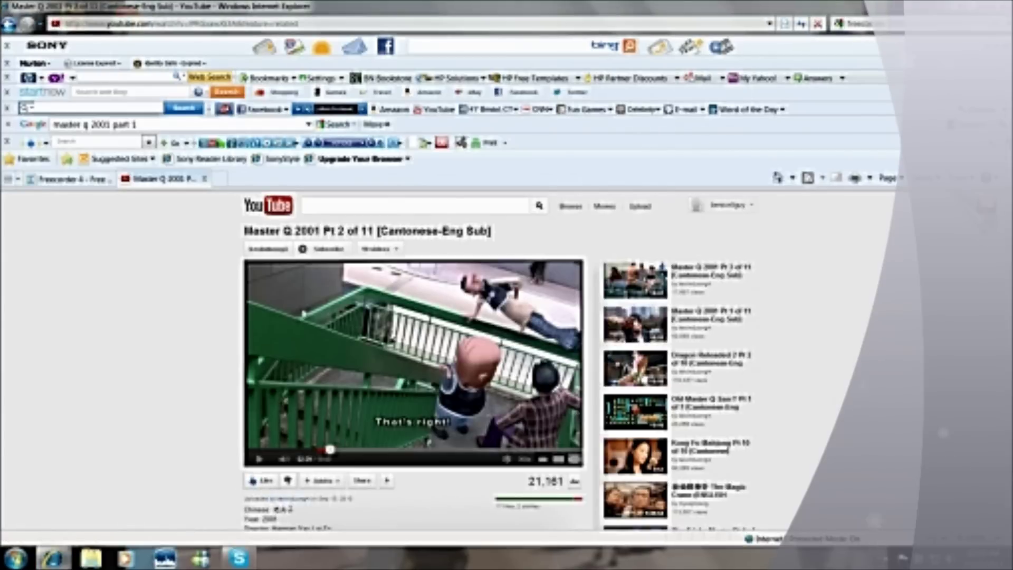
{"action": "left_click", "coordinate": [233, 146]}
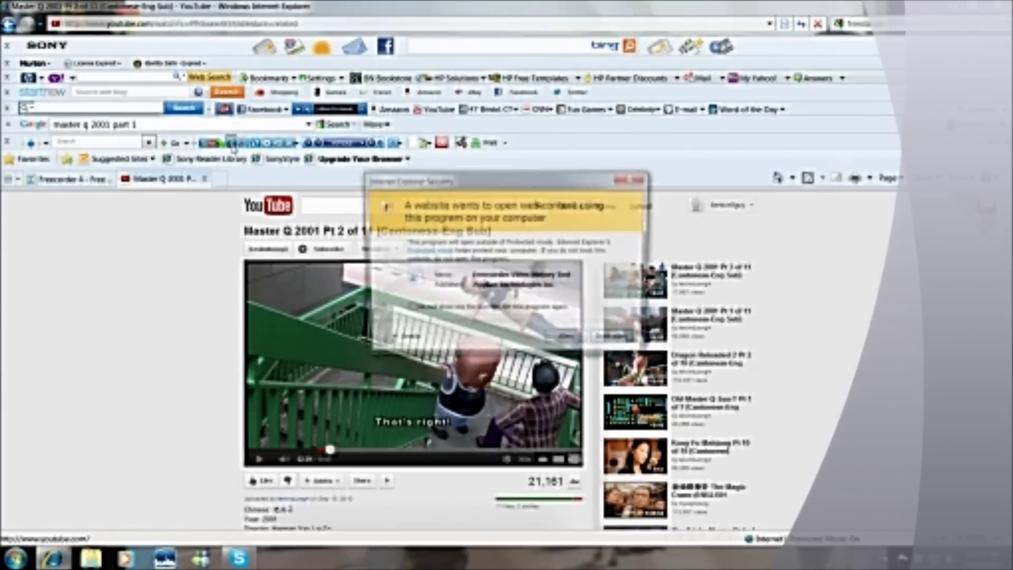
{"action": "left_click", "coordinate": [564, 343]}
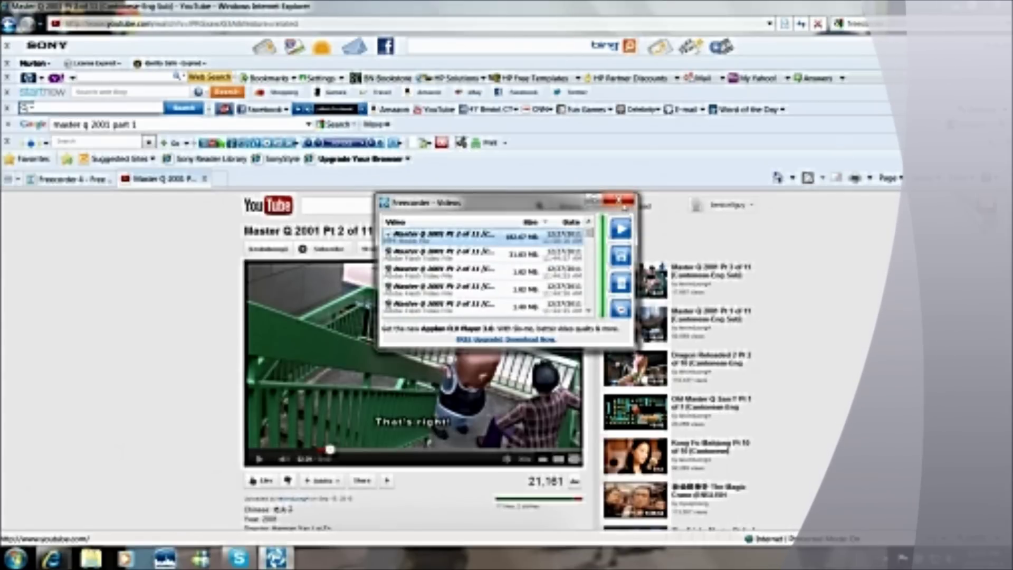
{"action": "left_click", "coordinate": [626, 200]}
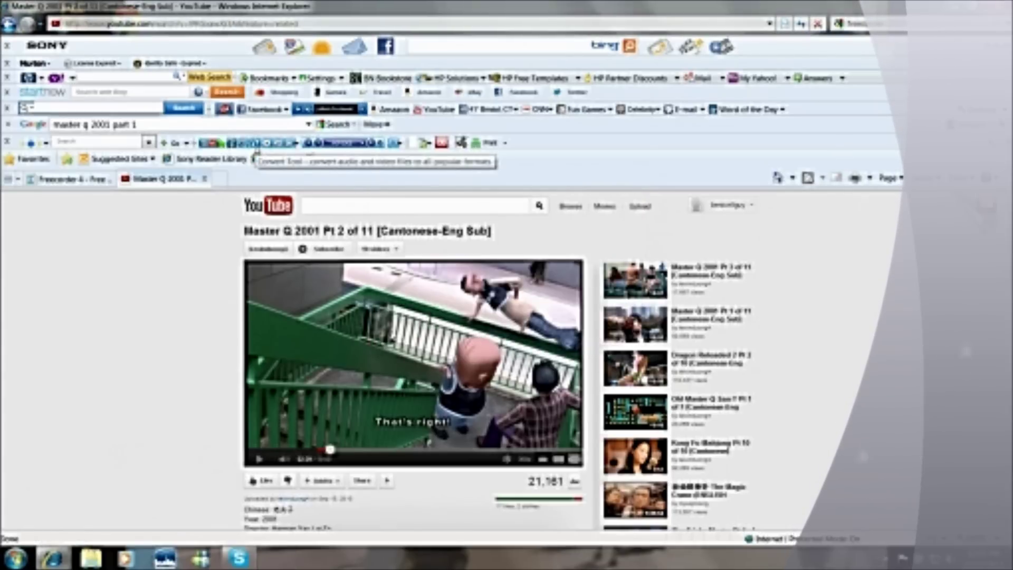
{"action": "left_click", "coordinate": [255, 144]}
{"action": "left_click", "coordinate": [569, 342]}
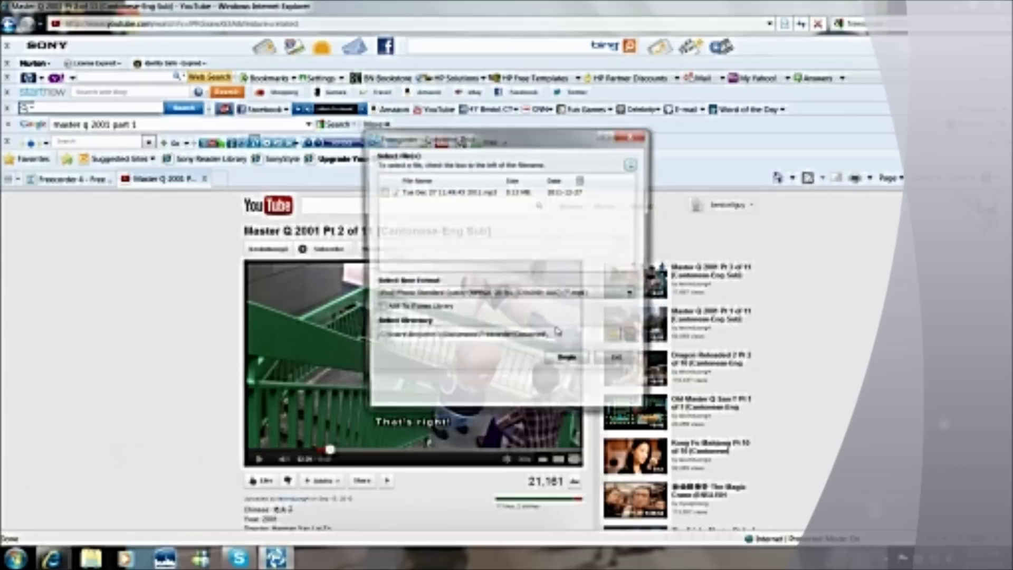
Select the recorded mp3, check output formats keeping iPod/iPhone Standard Quality, then exit the converter
{"action": "left_click", "coordinate": [478, 192]}
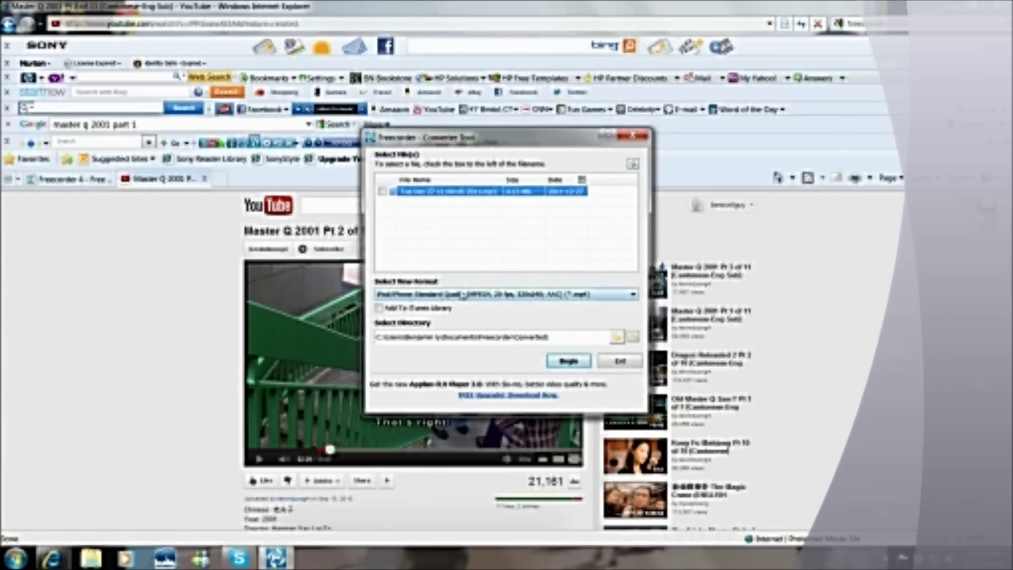
{"action": "left_click", "coordinate": [461, 297]}
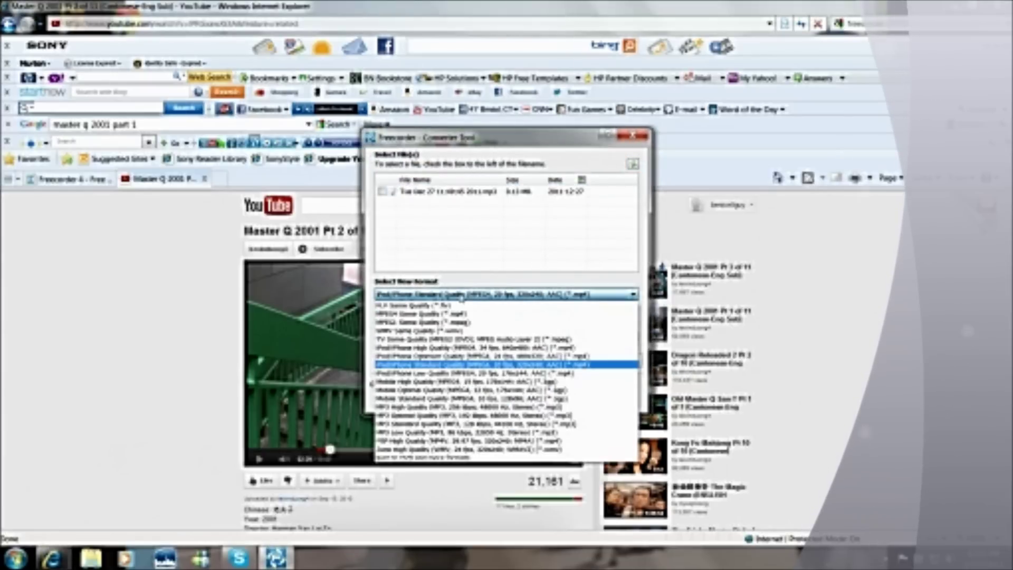
{"action": "left_click", "coordinate": [502, 252]}
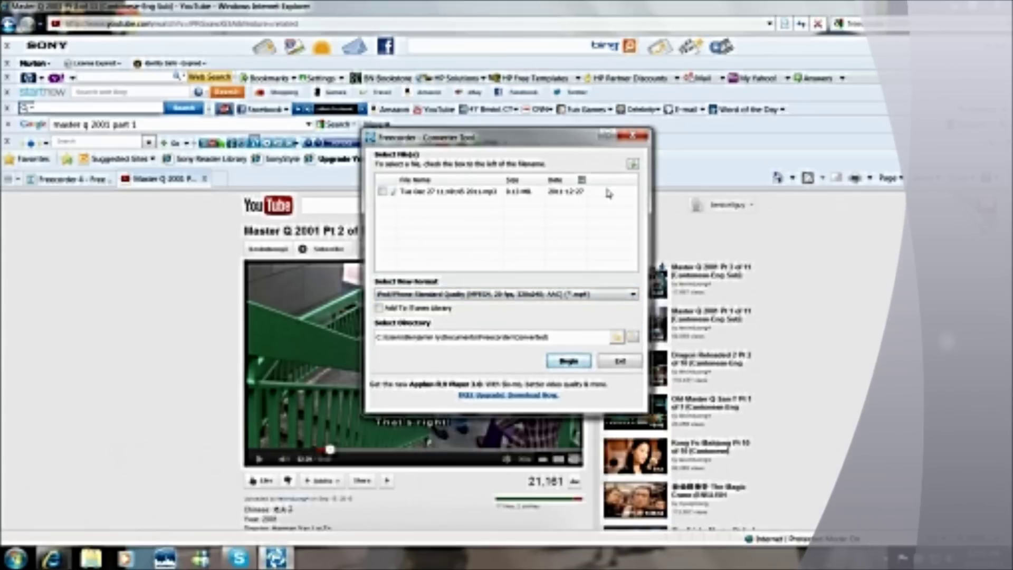
{"action": "left_click", "coordinate": [626, 138]}
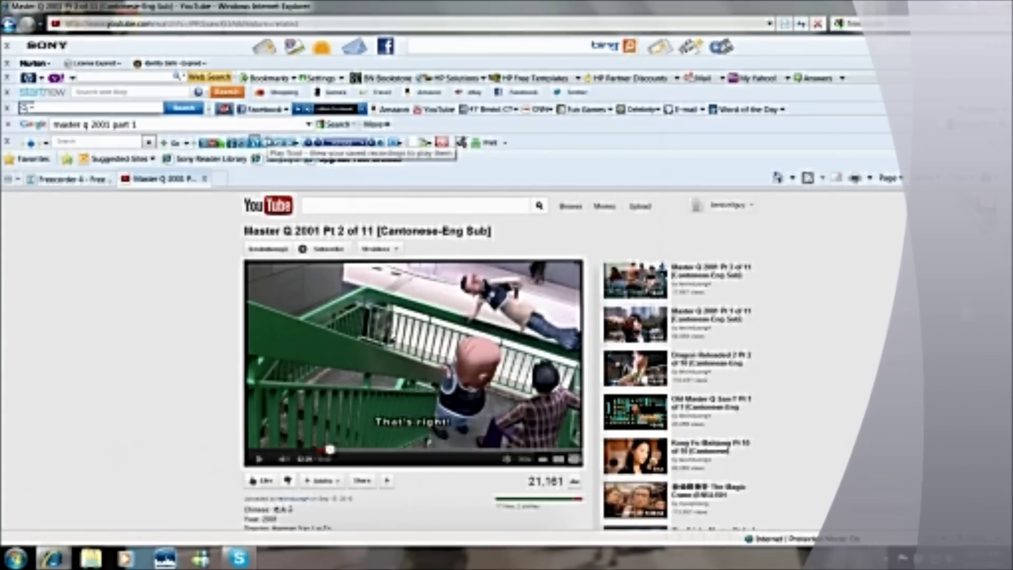
{"action": "left_click", "coordinate": [293, 147]}
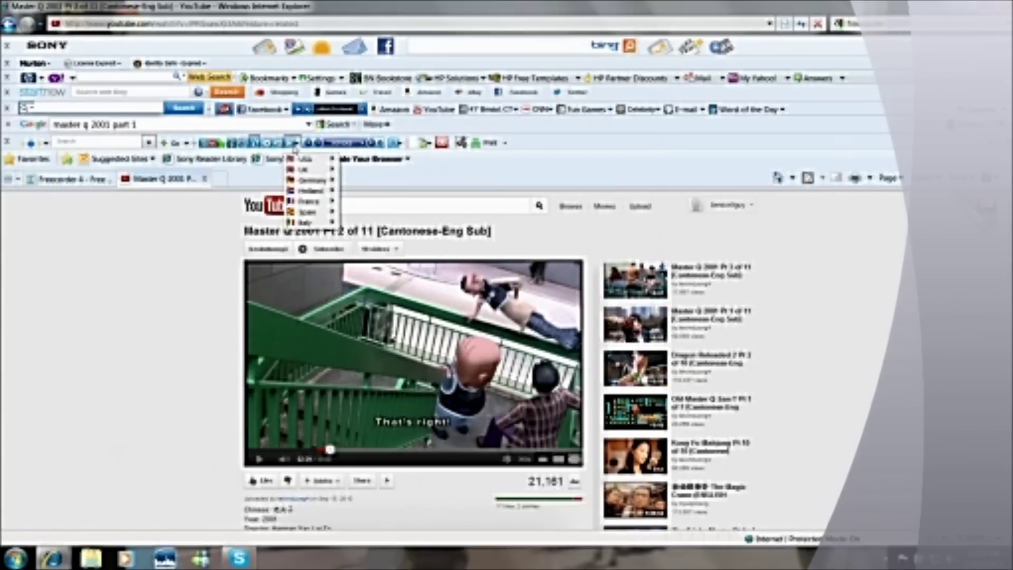
{"action": "mouse_move", "coordinate": [317, 159]}
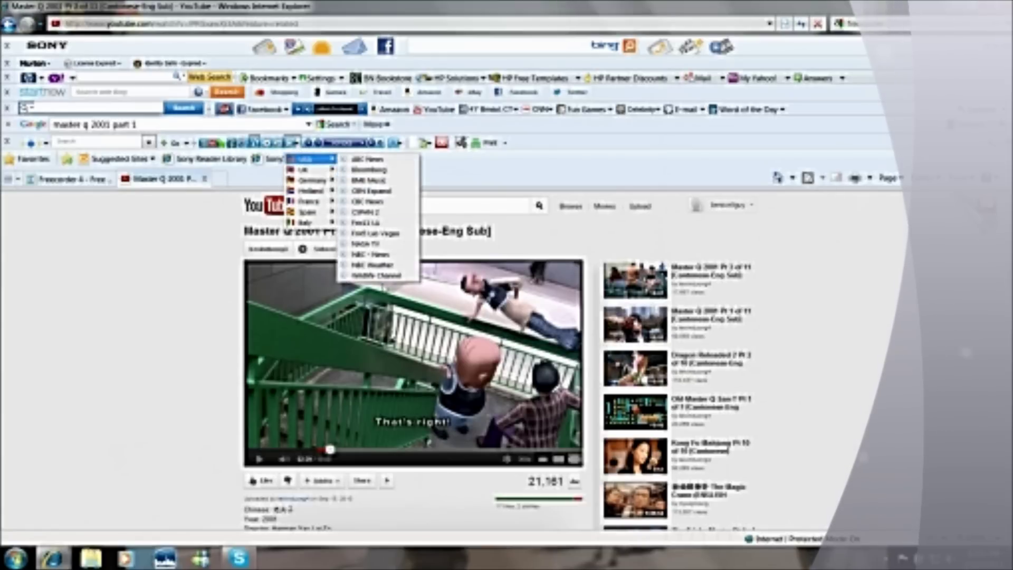
{"action": "left_click", "coordinate": [382, 265]}
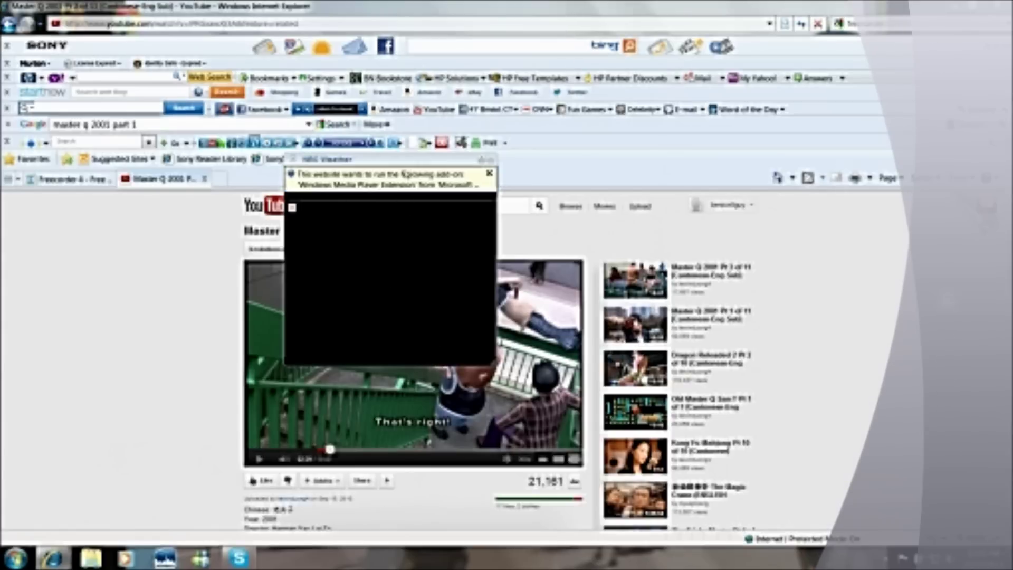
{"action": "left_click", "coordinate": [489, 159]}
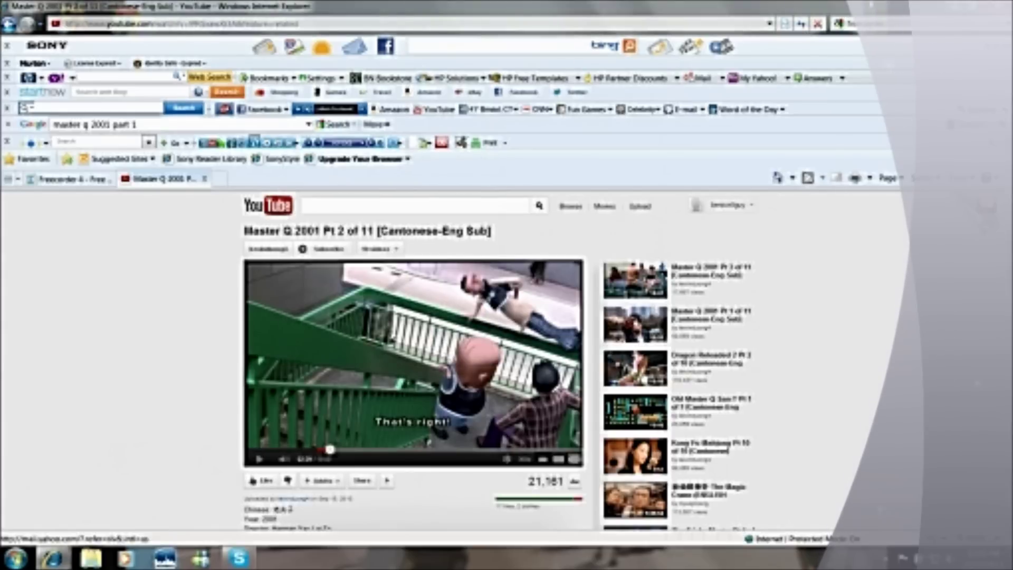